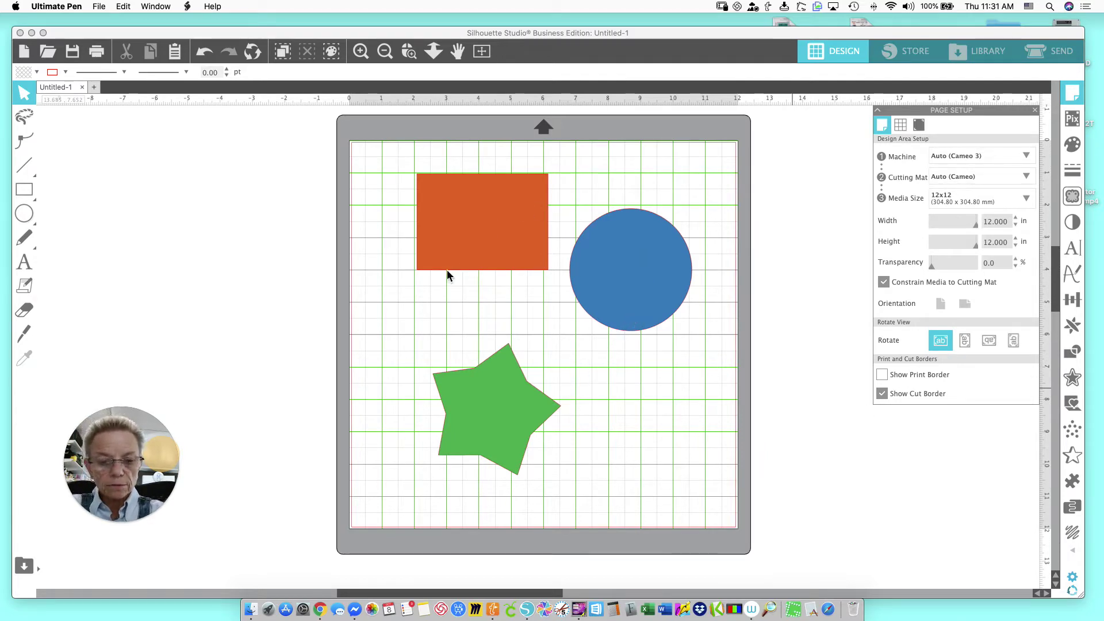
Step: Zoom in on the orange rectangle, blue circle and green star on the 12x12 mat
left_click(362, 53)
Step: Zoom in closer on the rectangle and circle, ink-mark the rectangle's top-right corner, then erase the markup
left_click(363, 54)
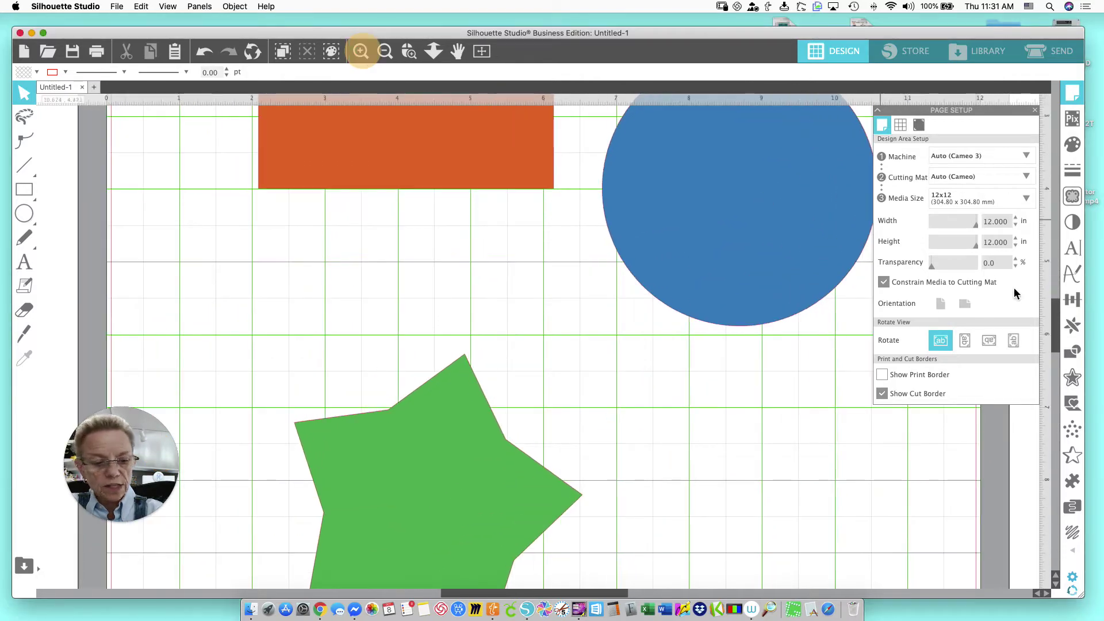
left_click_drag(1059, 340, 1057, 287)
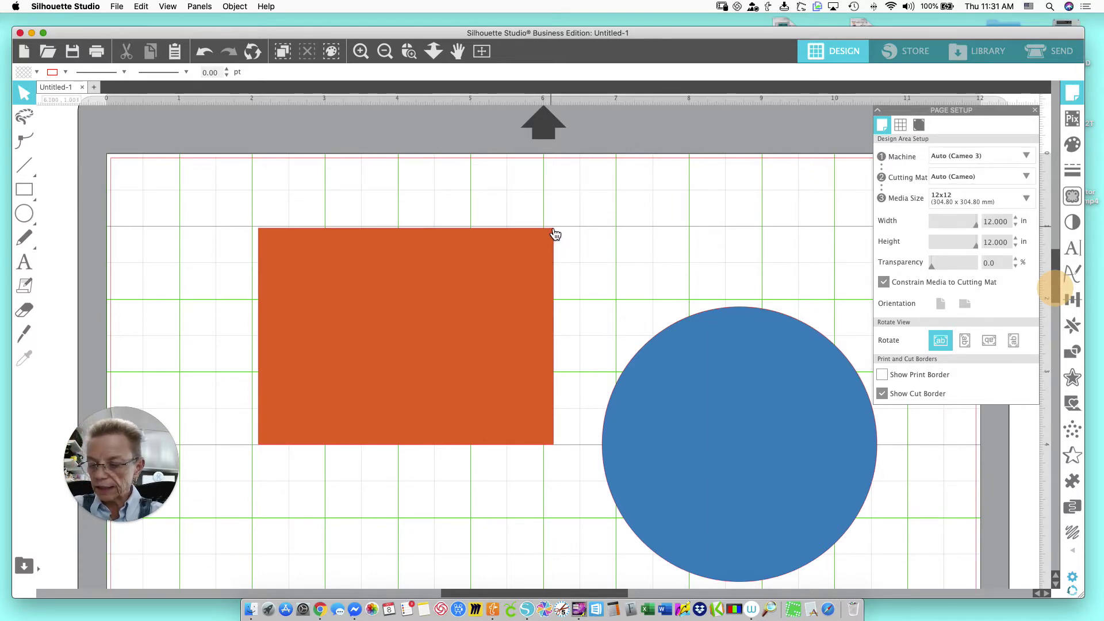
key("ctrl+shift+p")
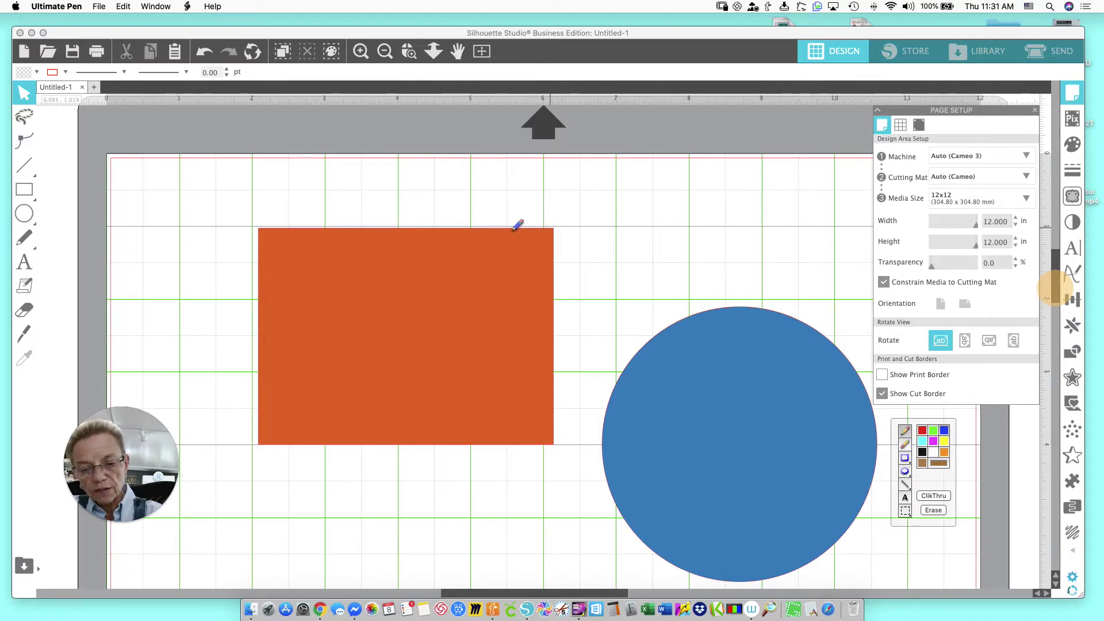
mouse_move(516, 227)
left_mouse_down()
mouse_move(553, 233)
mouse_move(554, 273)
left_mouse_up()
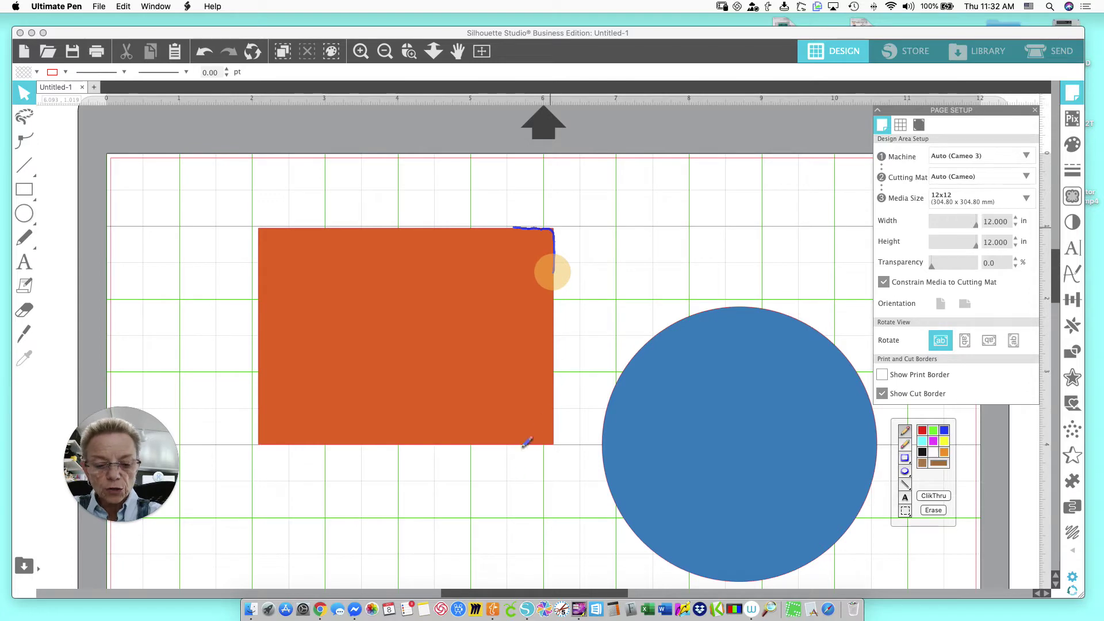
mouse_move(550, 229)
left_mouse_down()
mouse_move(564, 227)
mouse_move(555, 221)
left_mouse_up()
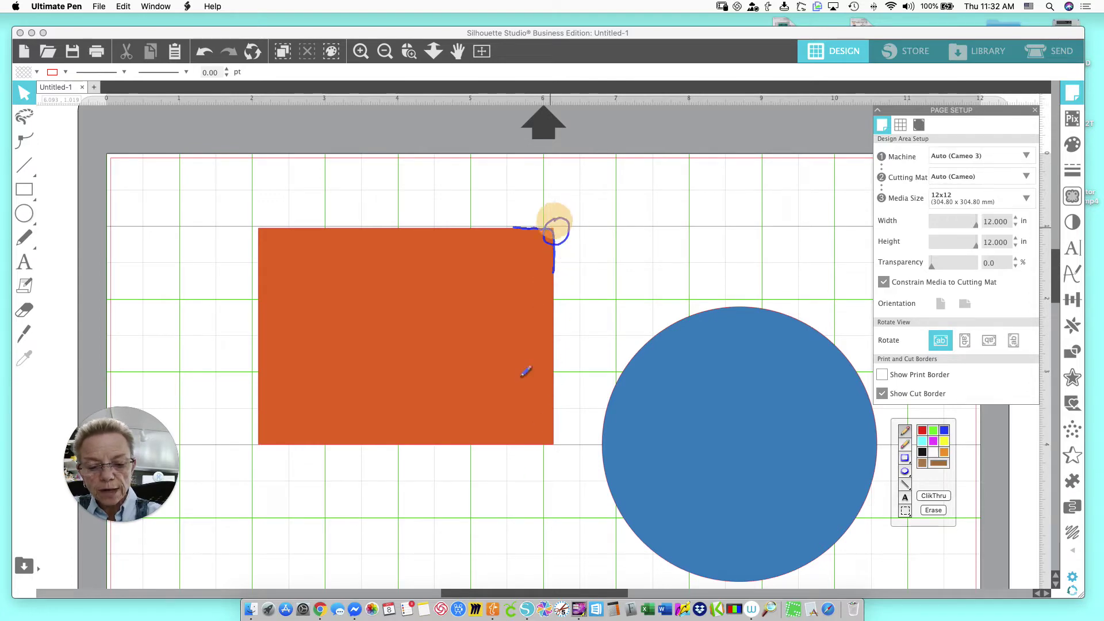
left_click(720, 200)
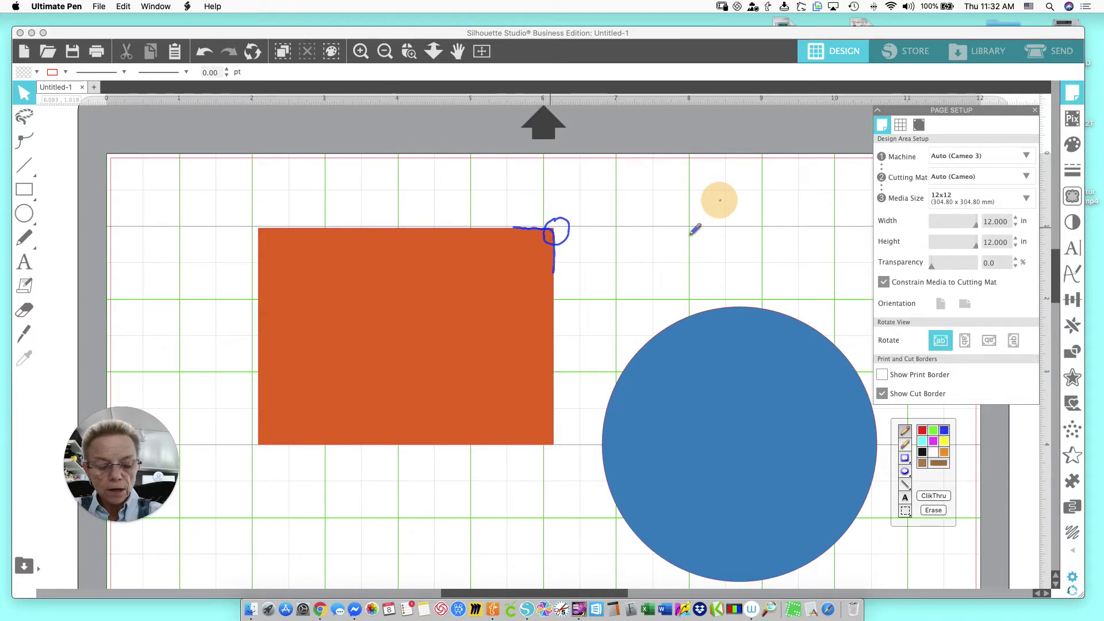
left_click(933, 511)
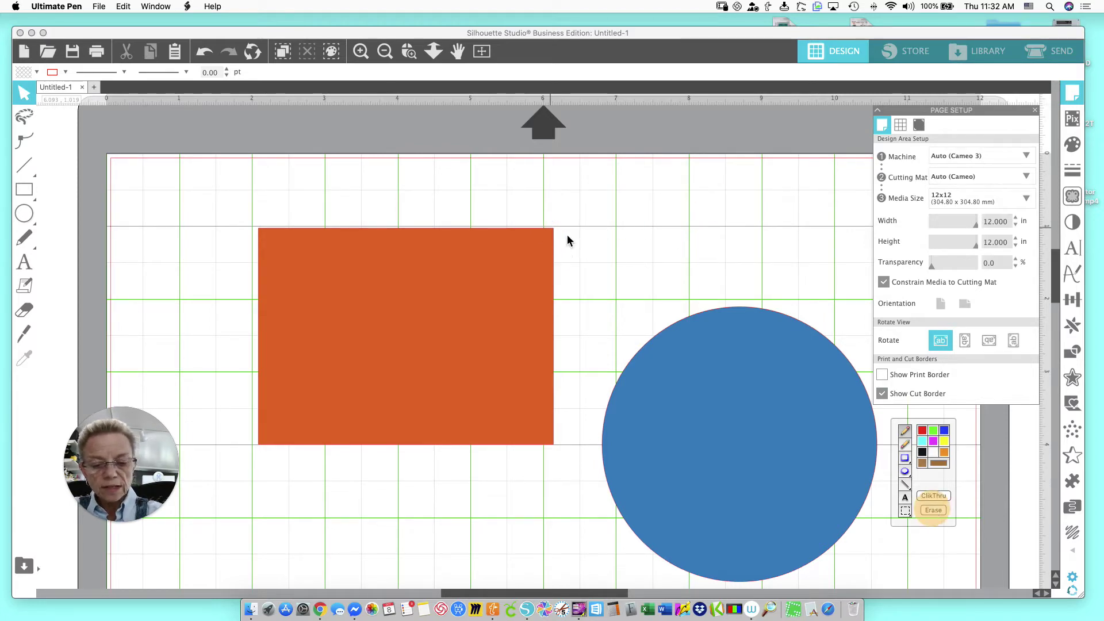
left_click(922, 430)
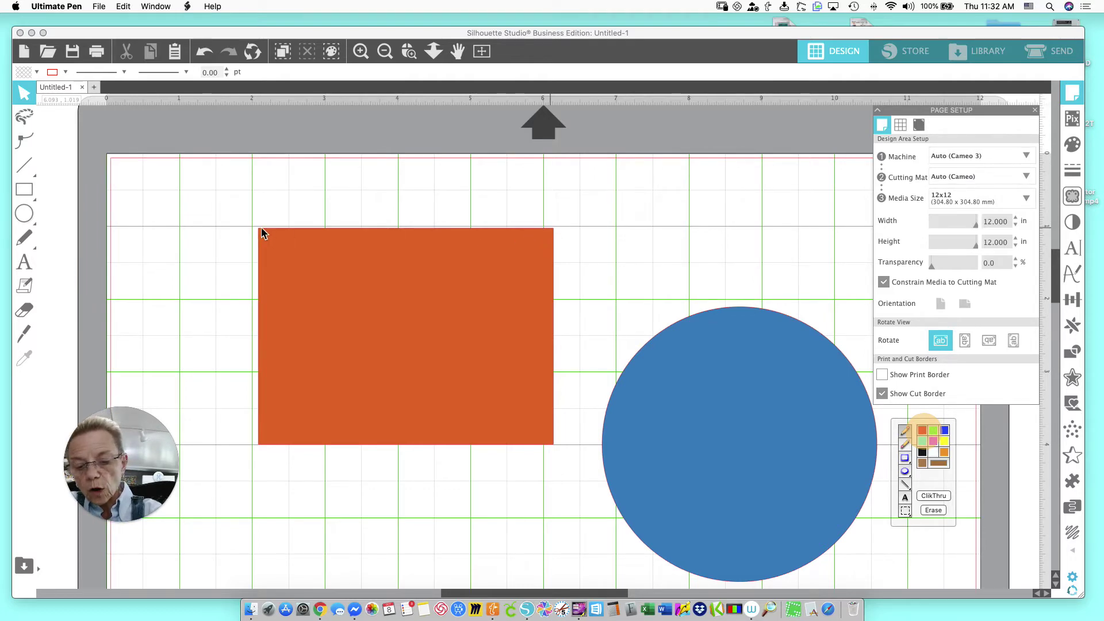
left_click_drag(262, 229, 578, 228)
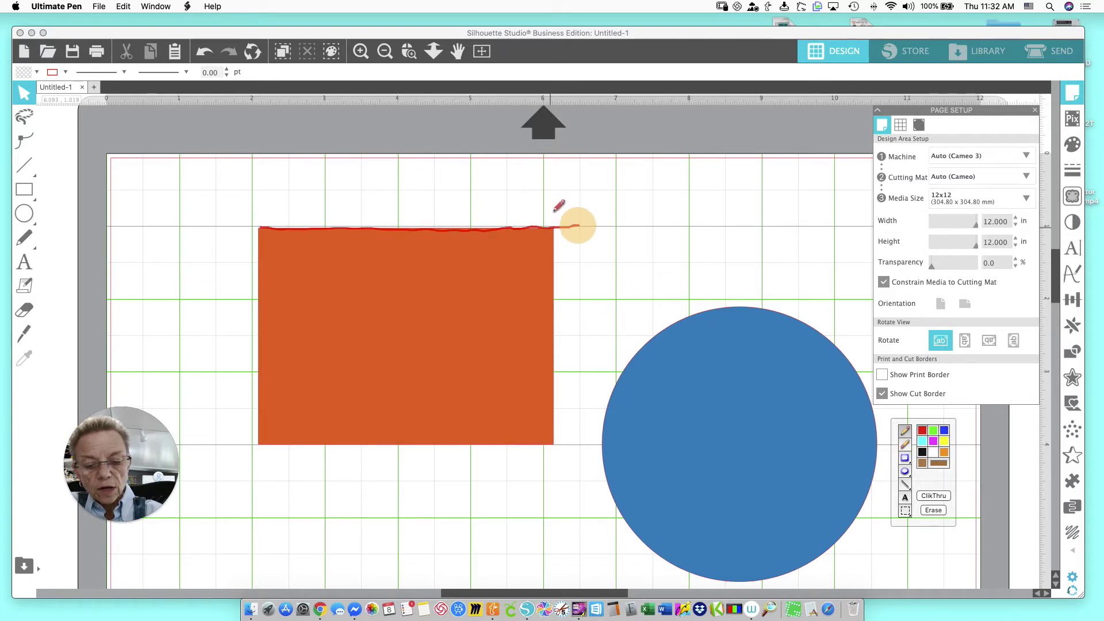
left_click_drag(555, 206, 553, 344)
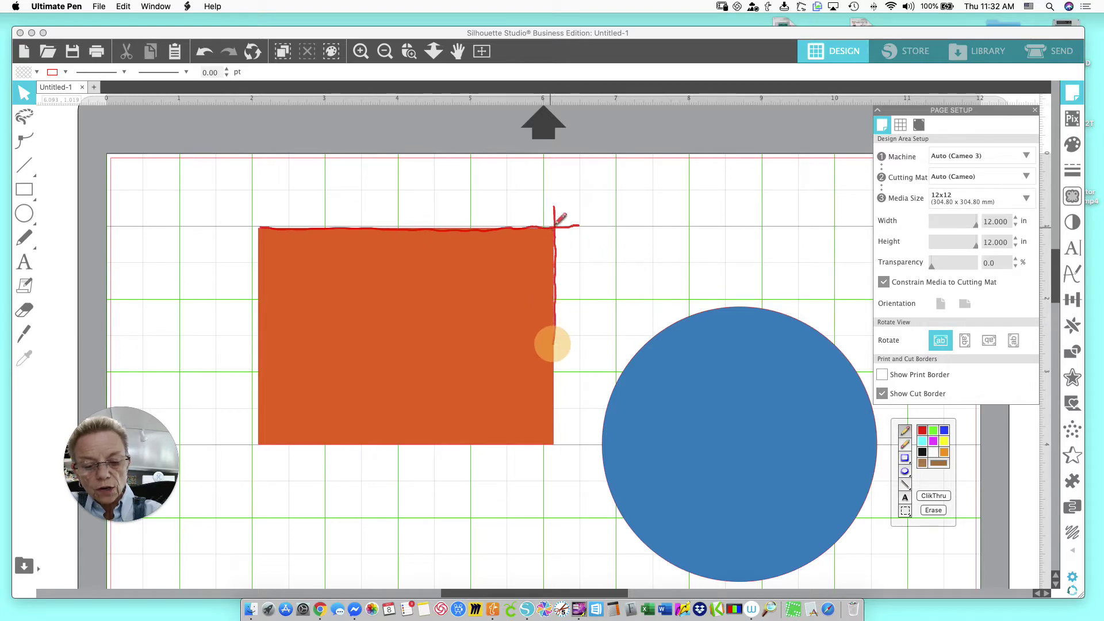
left_click_drag(556, 222, 555, 225)
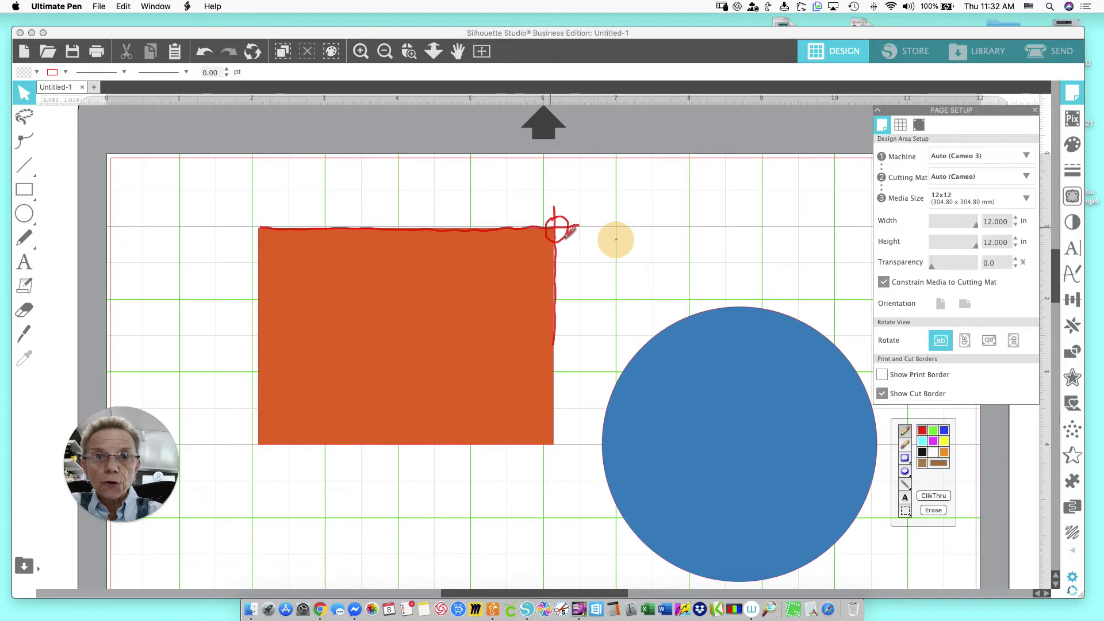
mouse_move(702, 312)
left_mouse_down()
mouse_move(644, 354)
mouse_move(618, 396)
left_mouse_up()
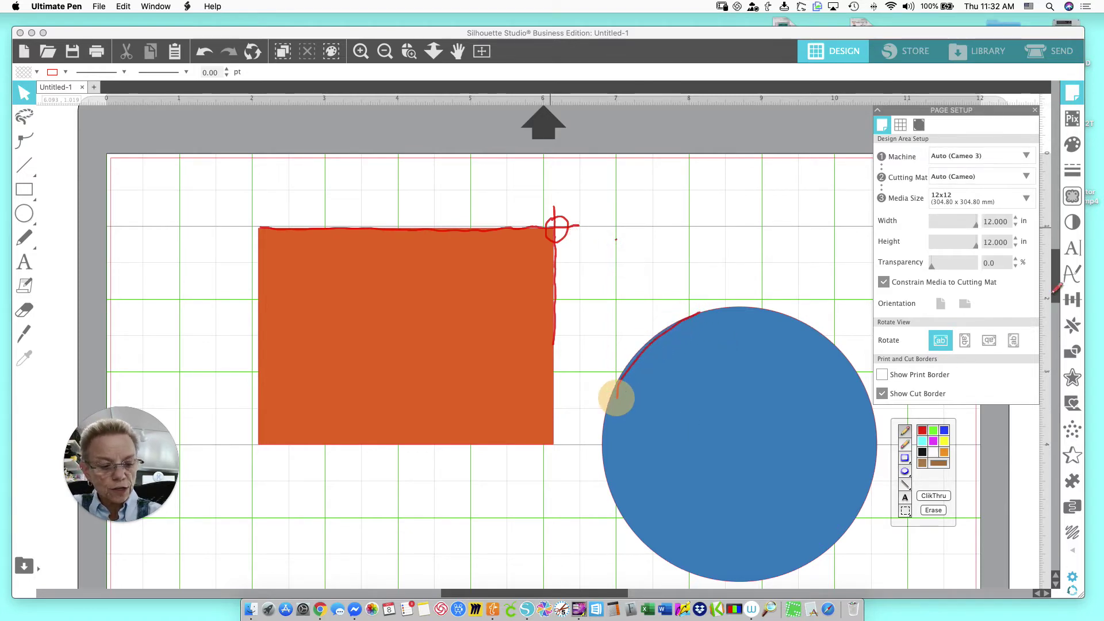
left_click(938, 511)
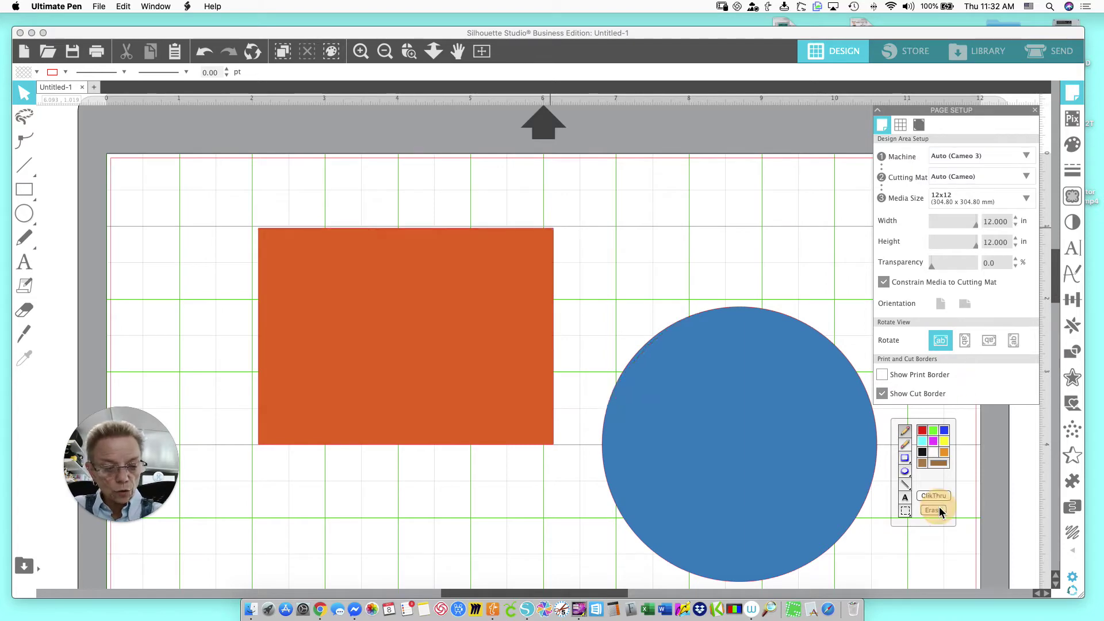
mouse_move(1048, 310)
left_mouse_down()
mouse_move(1057, 290)
mouse_move(1057, 316)
left_mouse_up()
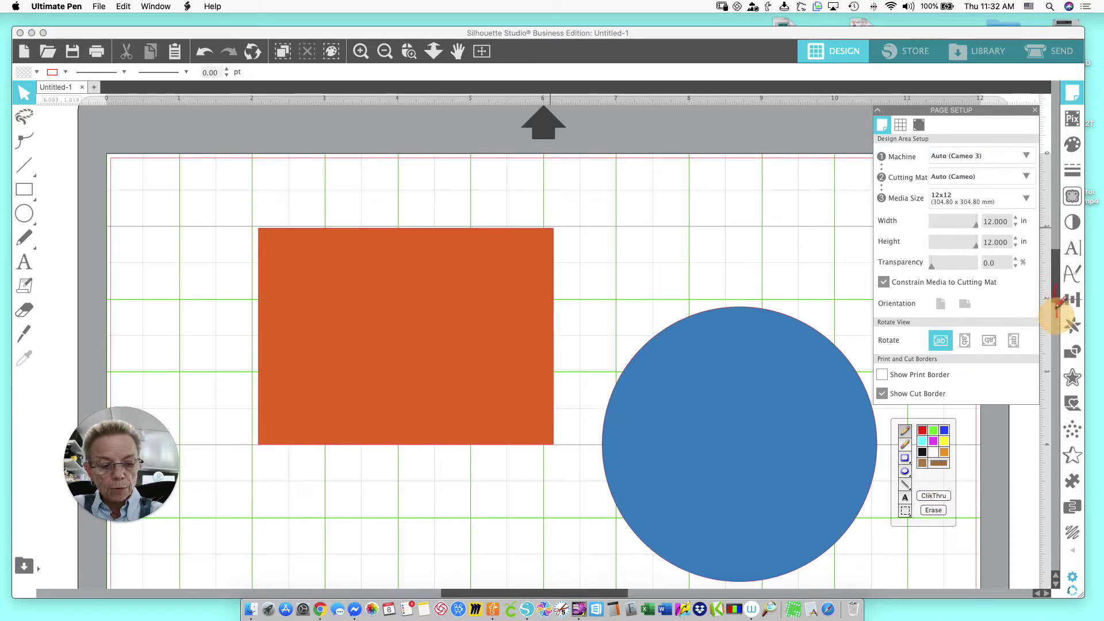
left_click(934, 510)
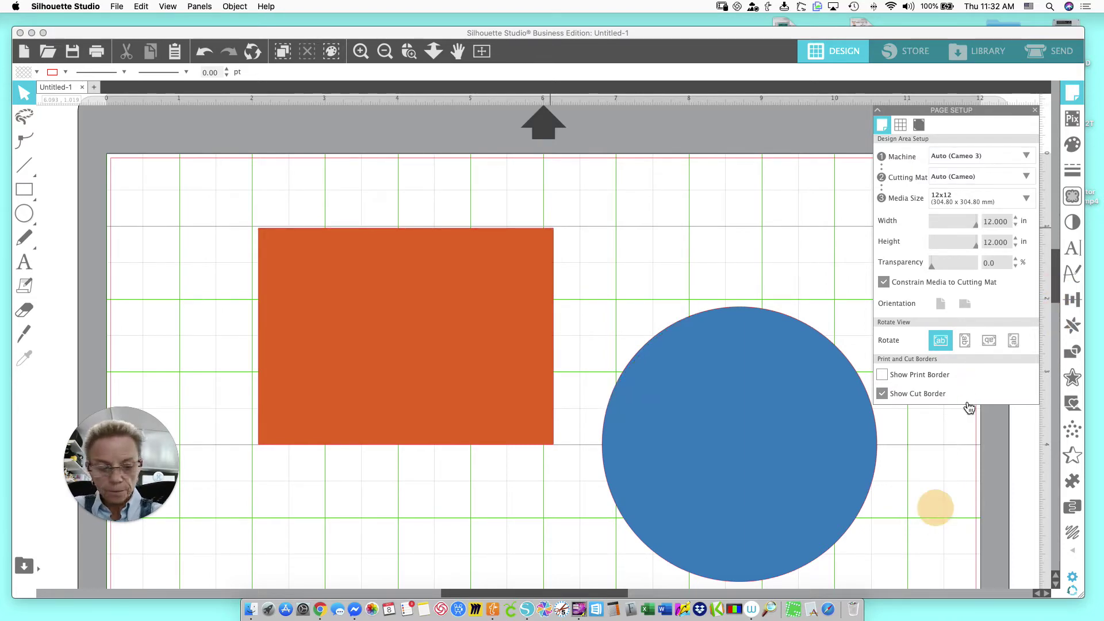
left_click_drag(1060, 287, 1054, 365)
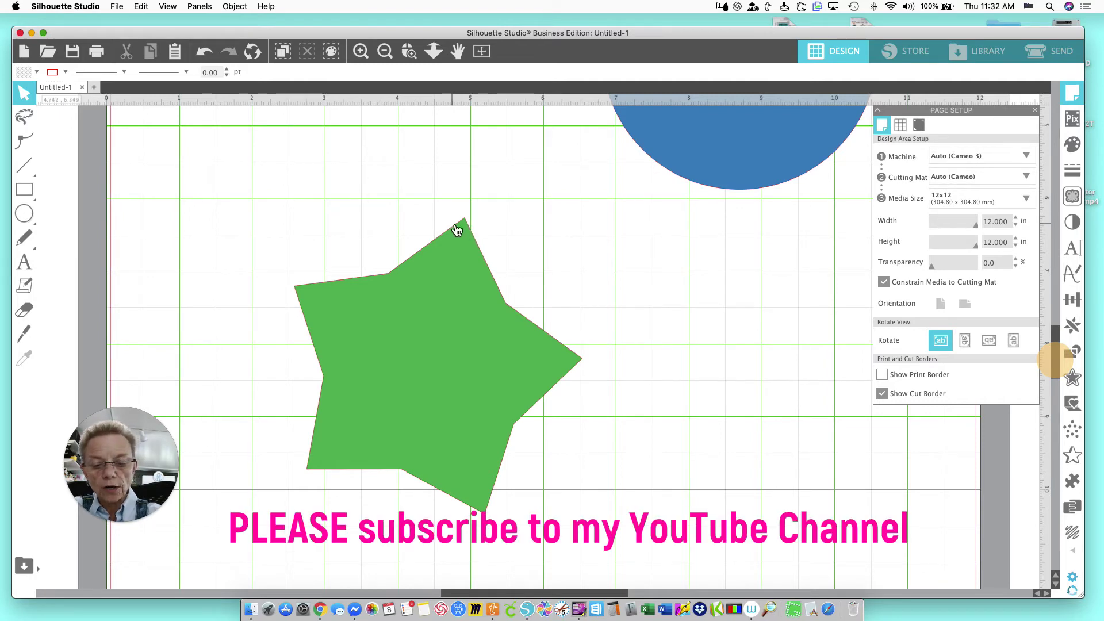
key("ctrl+alt+p")
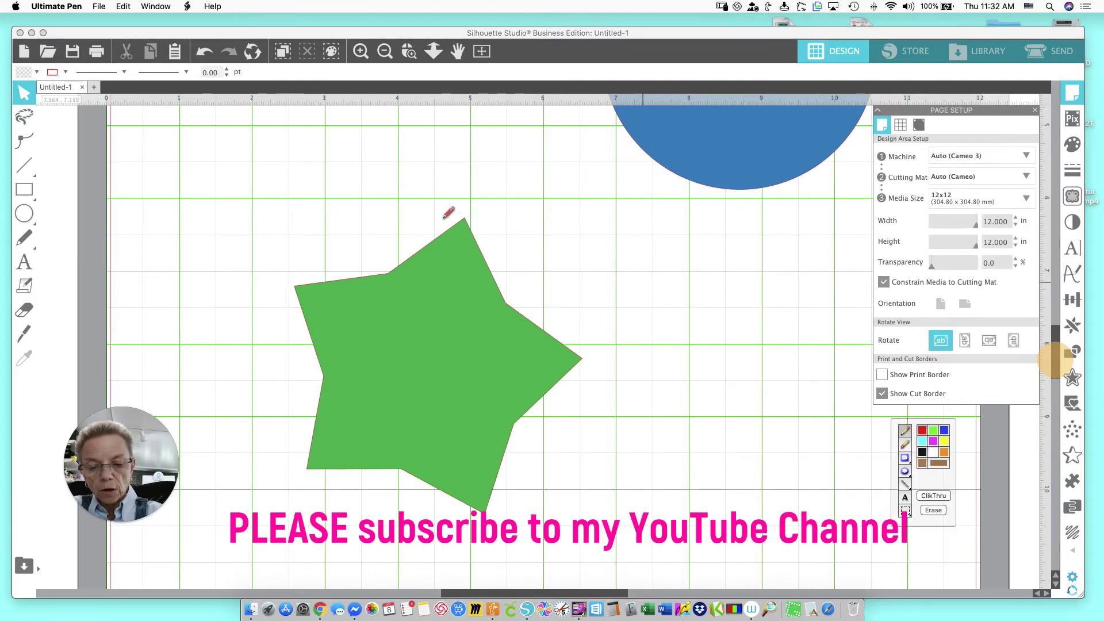
left_click(458, 222)
mouse_move(456, 212)
left_mouse_down()
mouse_move(469, 224)
mouse_move(456, 224)
left_mouse_up()
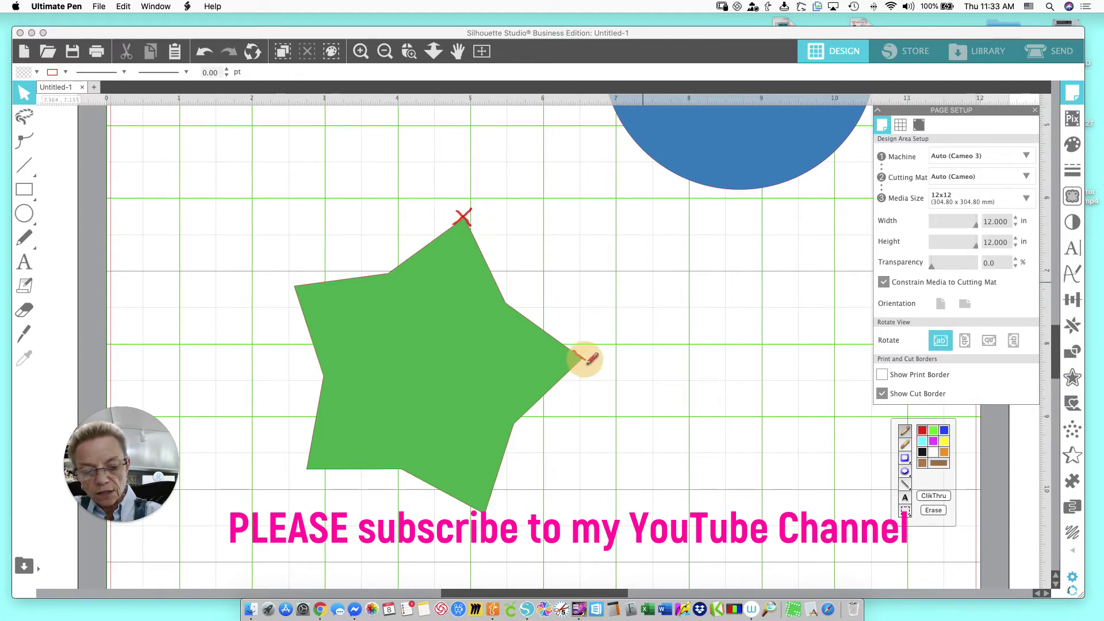
mouse_move(582, 355)
left_mouse_down()
mouse_move(577, 366)
mouse_move(590, 363)
left_mouse_up()
mouse_move(472, 503)
left_mouse_down()
mouse_move(490, 514)
mouse_move(495, 495)
left_mouse_up()
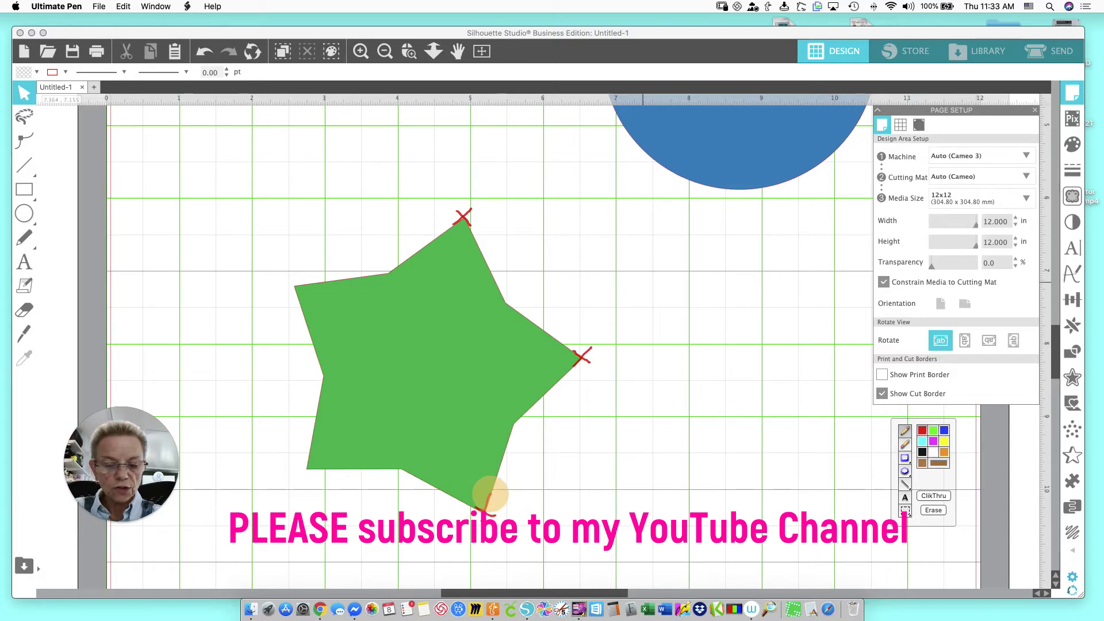
left_click(933, 511)
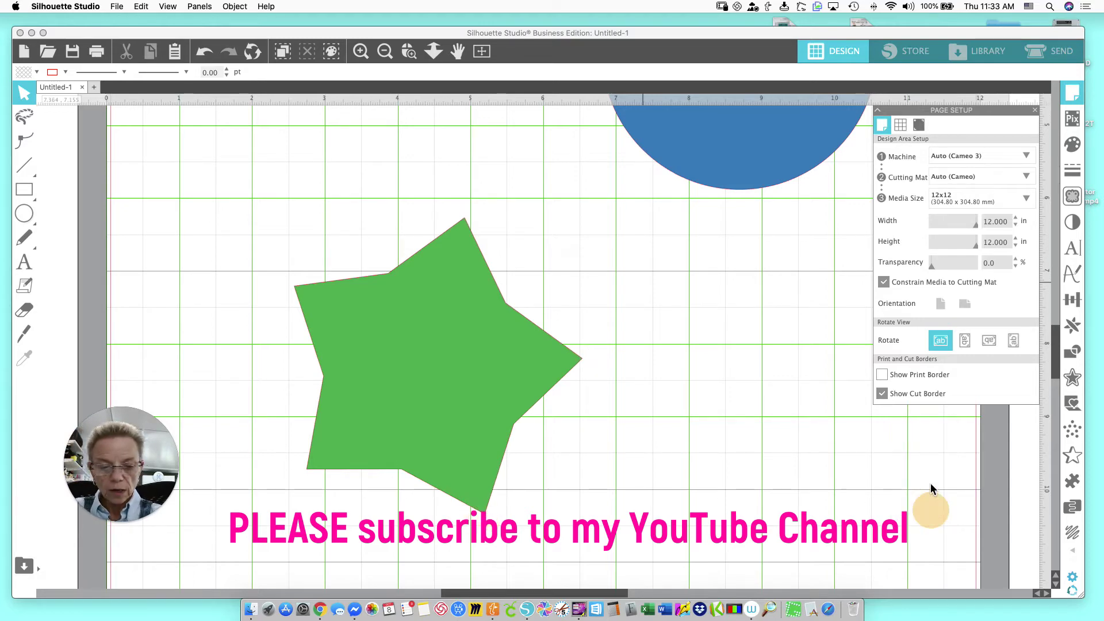
left_click(384, 51)
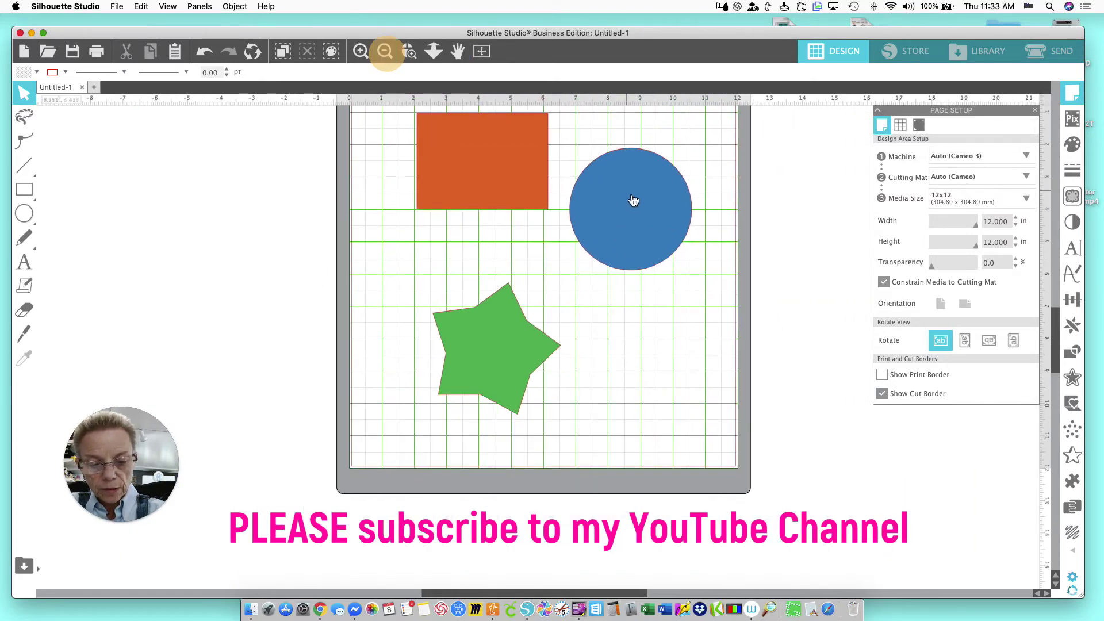
Step: Move the blue circle and orange rectangle slightly lower on the mat and bring up the Send settings
left_click_drag(633, 199, 635, 242)
left_click_drag(533, 195, 536, 227)
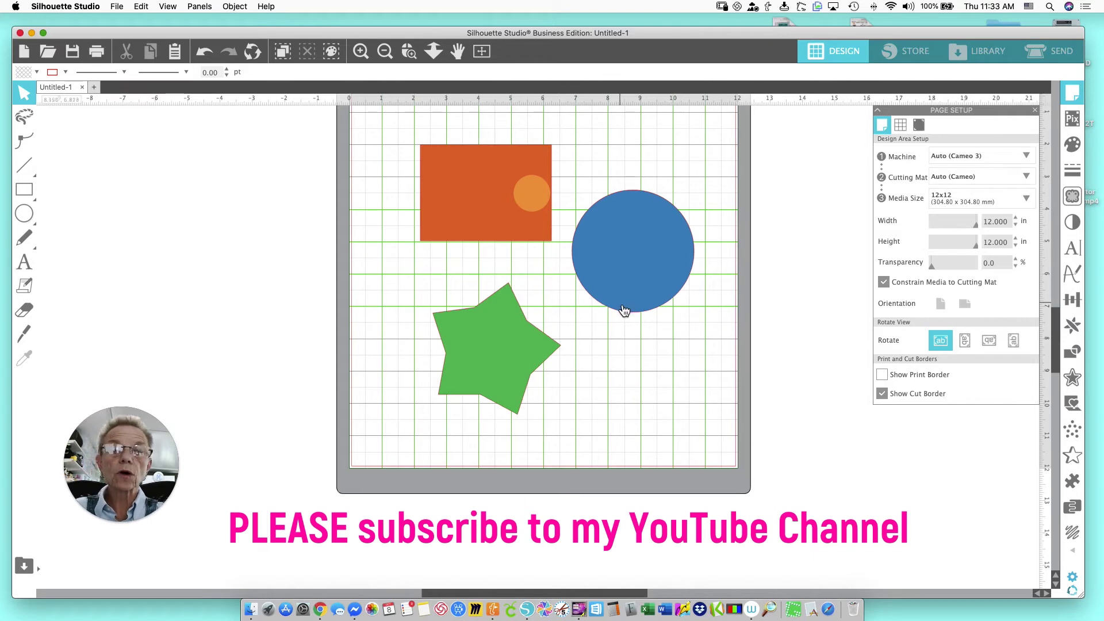
left_click(1063, 51)
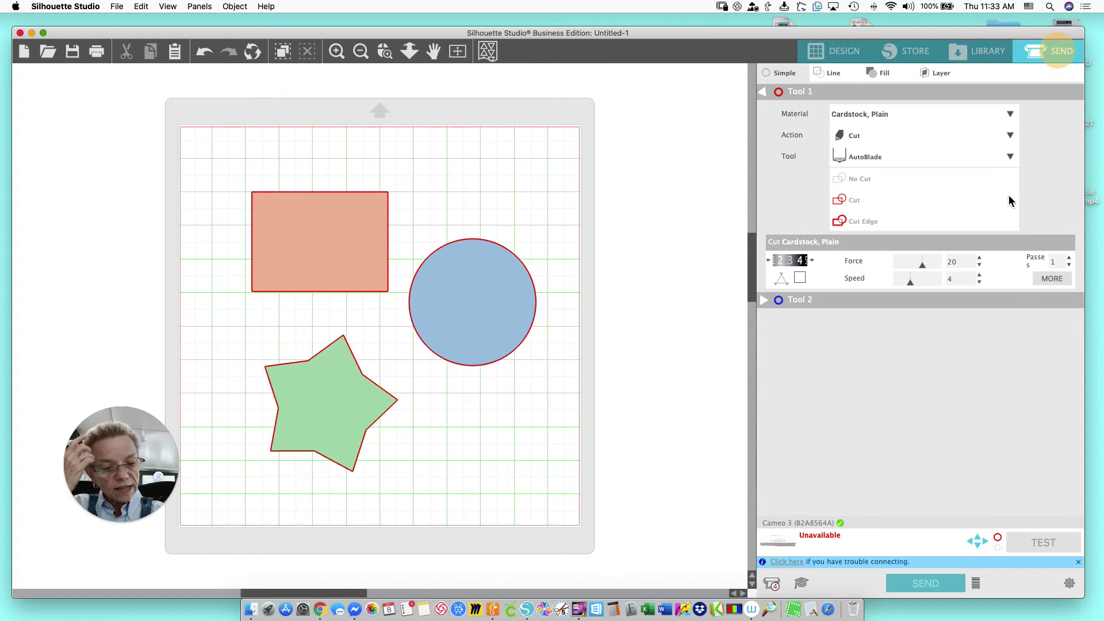
Step: Show the detailed Cardstock, Plain material settings and enable Line Segment Overcut
left_click(1061, 278)
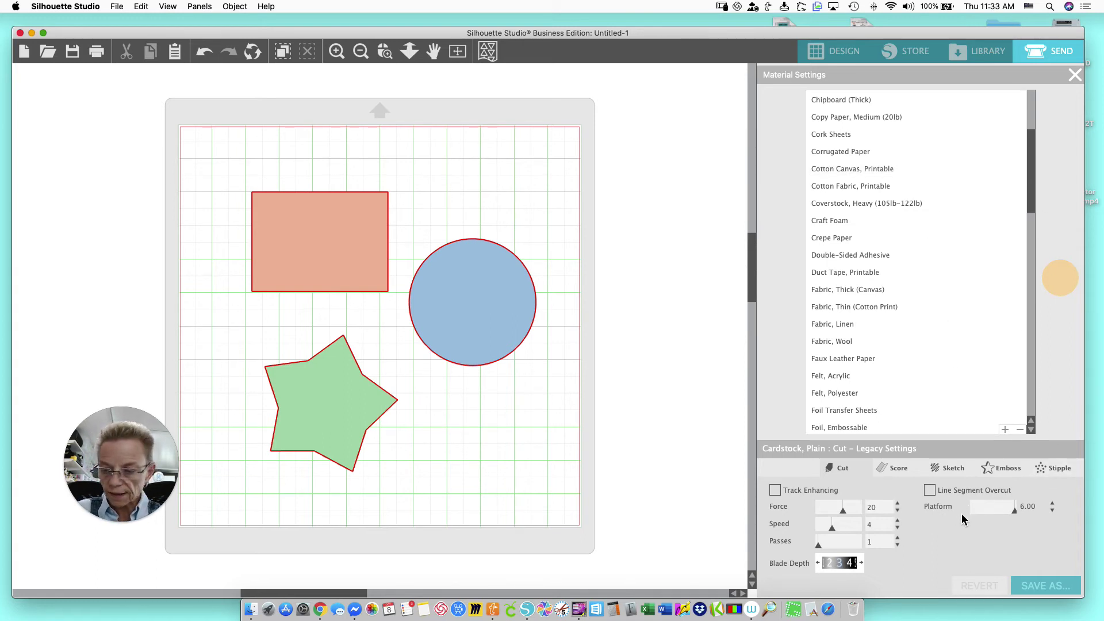
key("ctrl+shift+p")
mouse_move(1012, 446)
left_mouse_down()
mouse_move(904, 529)
mouse_move(1066, 476)
mouse_move(1004, 450)
left_mouse_up()
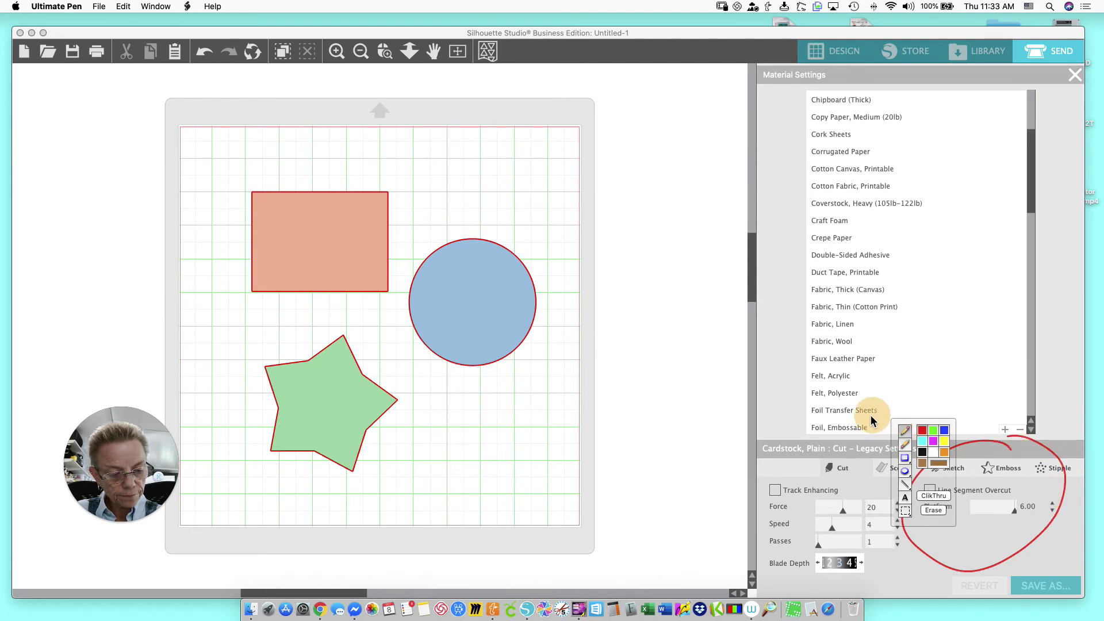
key("Escape")
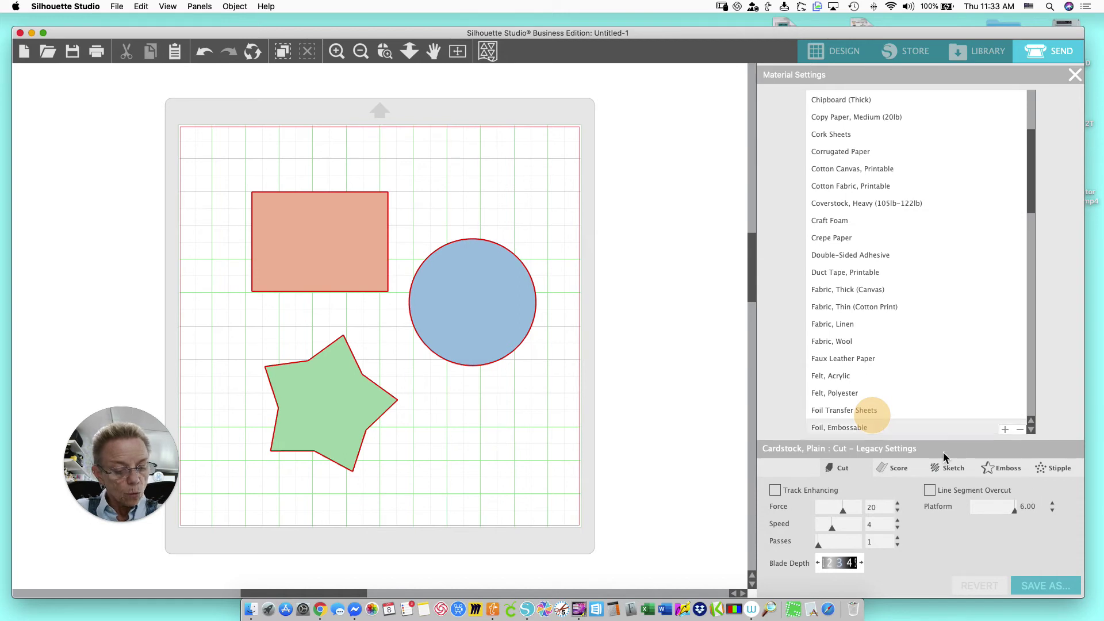
left_click(930, 490)
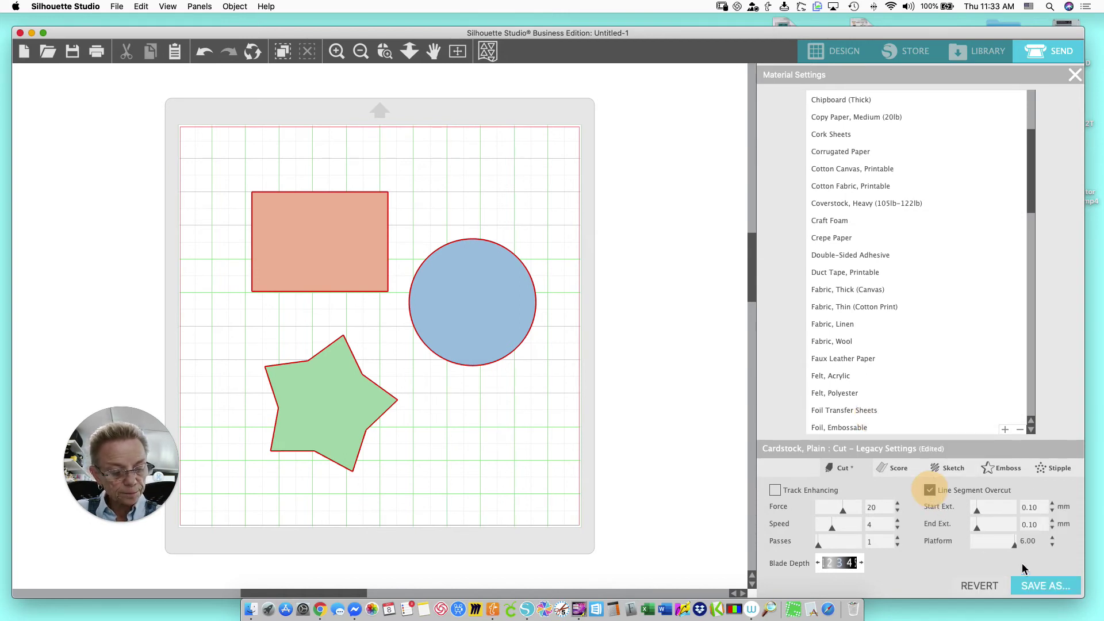
Step: Raise both the Start Ext. and End Ext. overcut extensions to 0.50 mm
left_click(1053, 504)
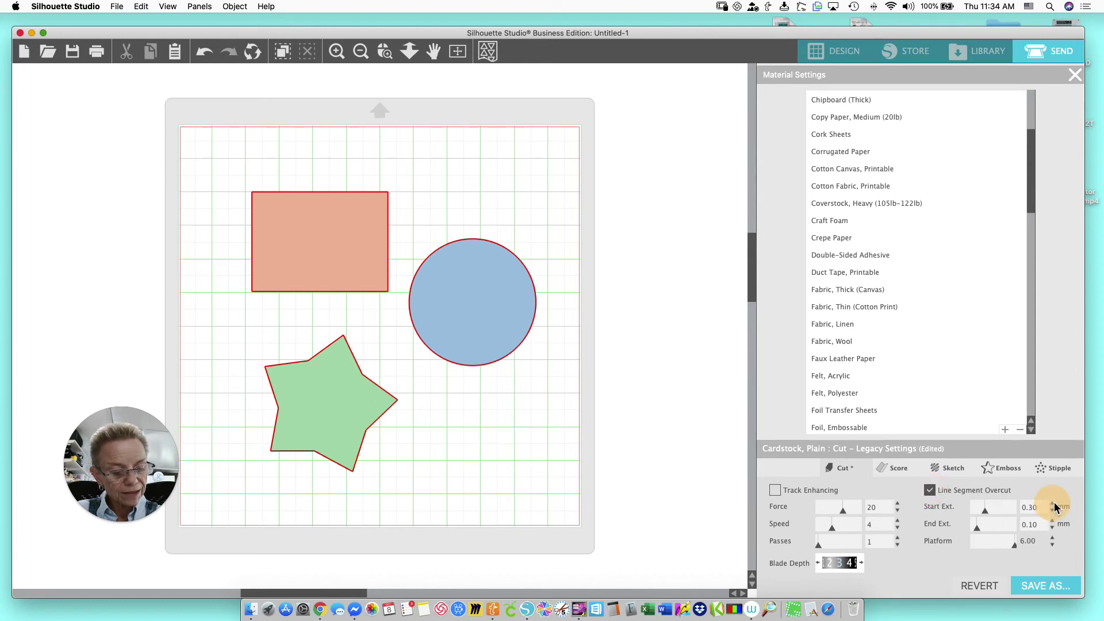
left_click(1056, 504)
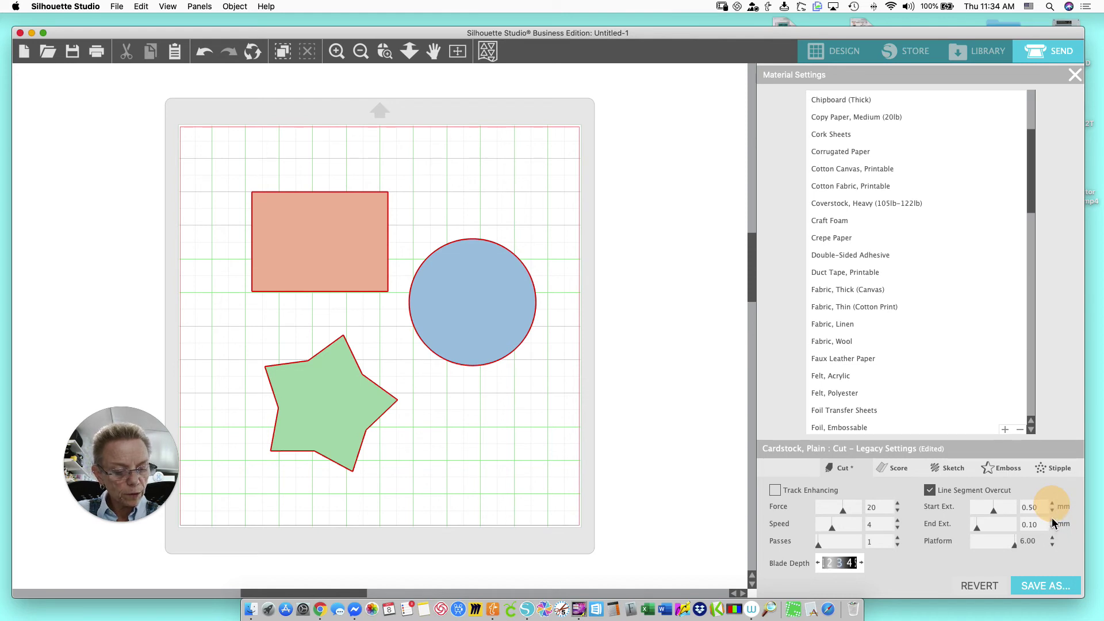
left_click(1053, 520)
left_click(1054, 521)
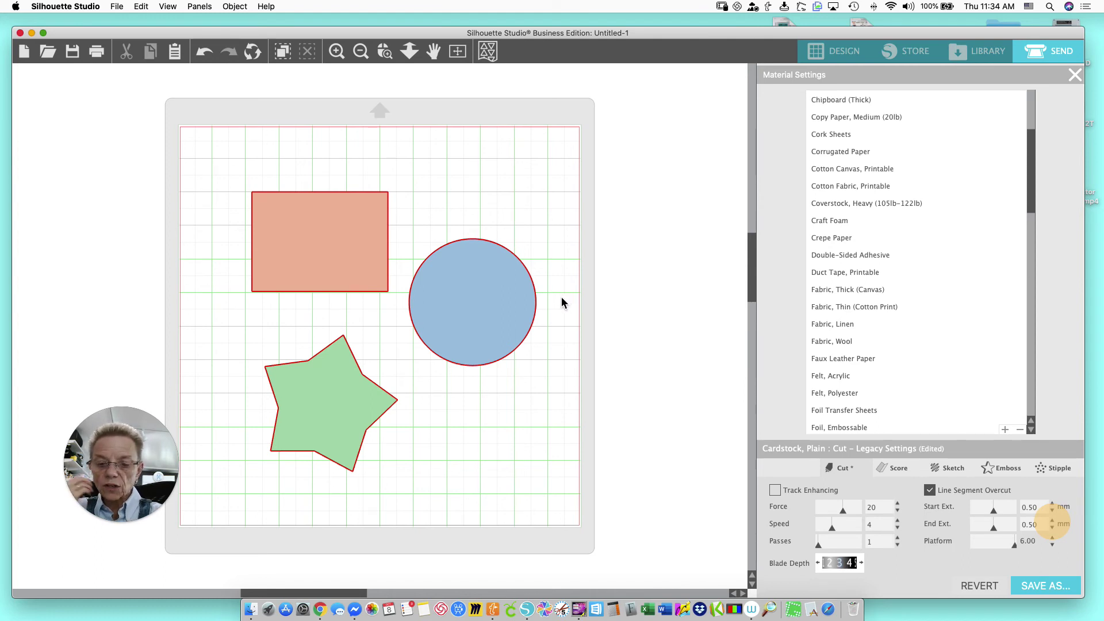
key("ctrl+shift+p")
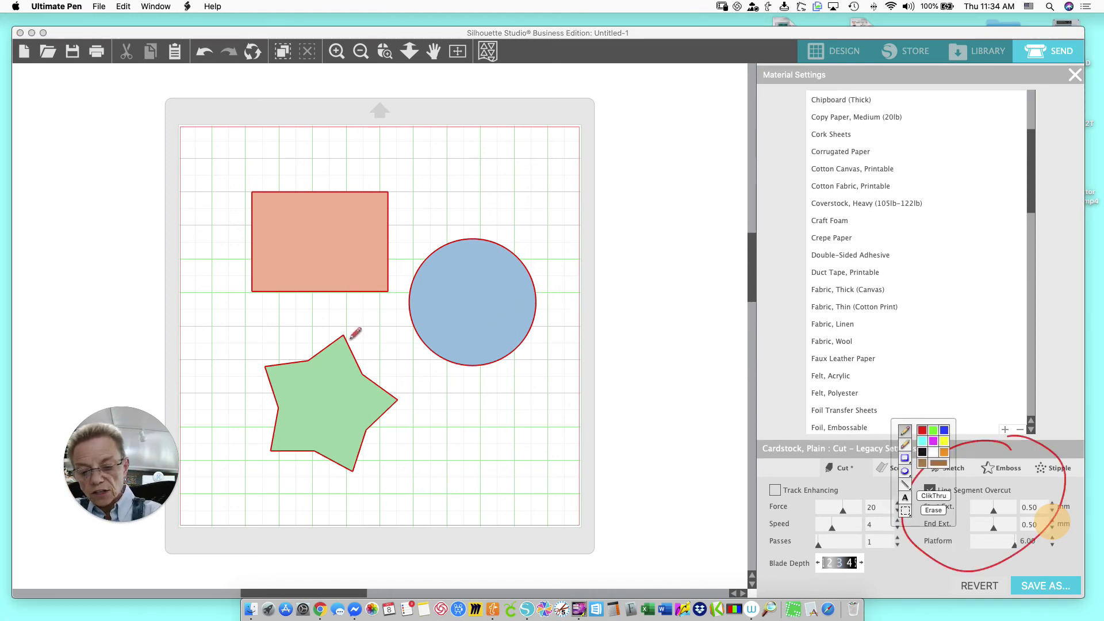
left_click(924, 459)
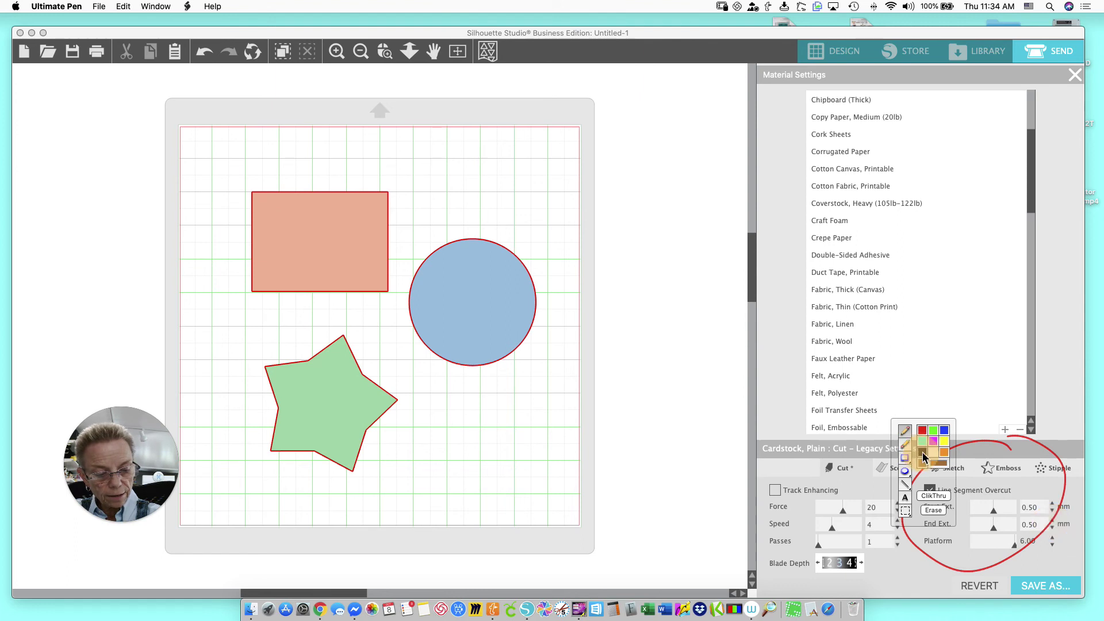
key("ctrl+shift+p")
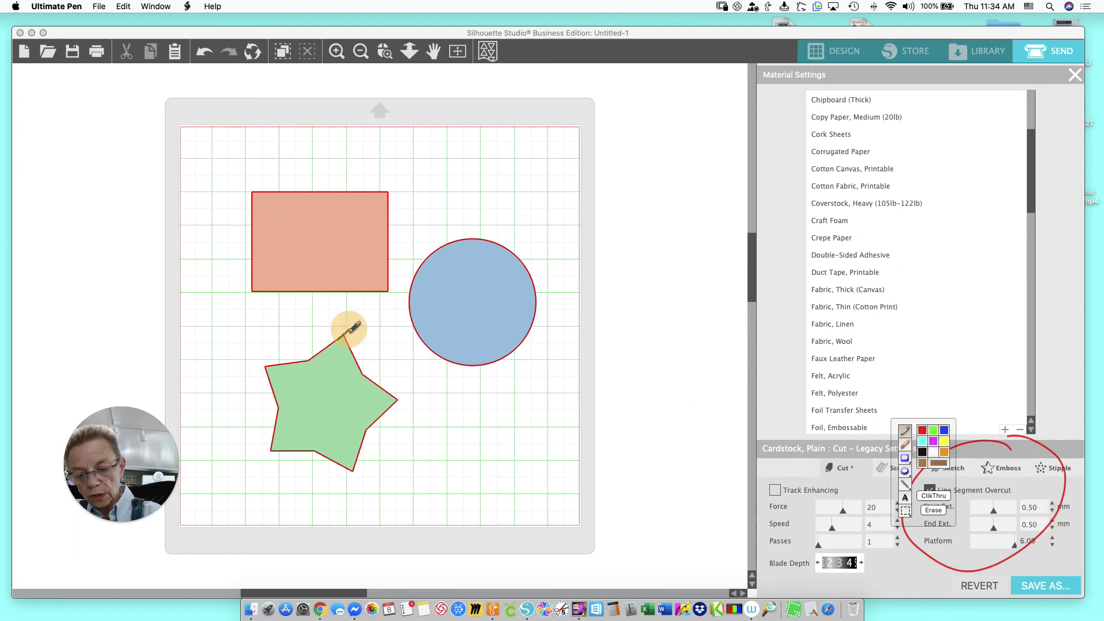
mouse_move(338, 329)
left_mouse_down()
mouse_move(349, 343)
mouse_move(340, 343)
left_mouse_up()
mouse_move(390, 393)
left_mouse_down()
mouse_move(404, 406)
mouse_move(390, 406)
left_mouse_up()
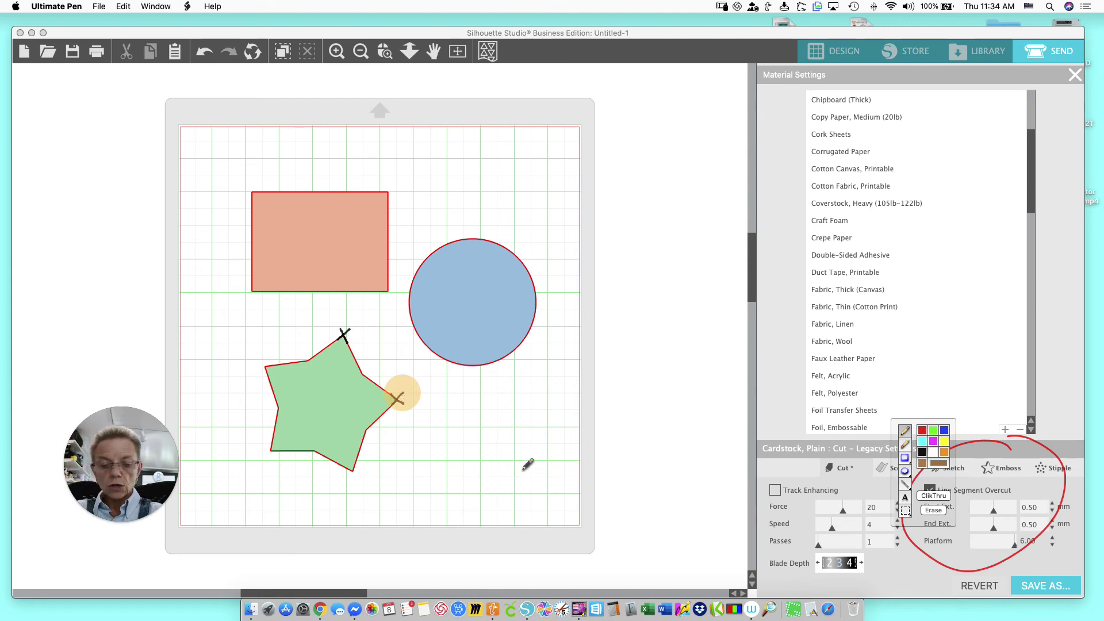
left_click(935, 510)
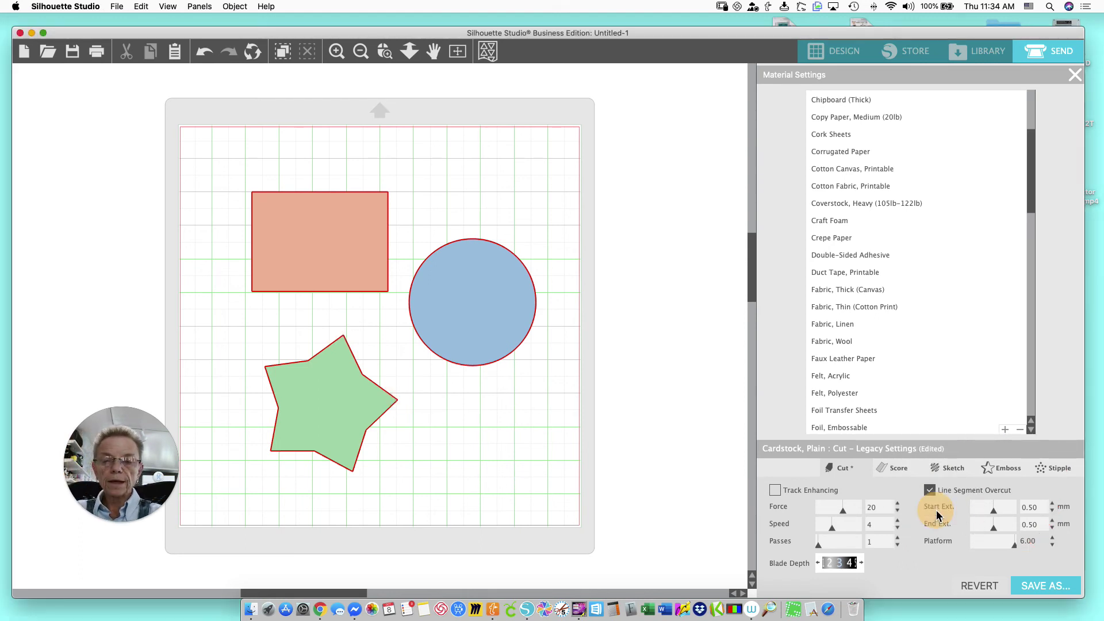